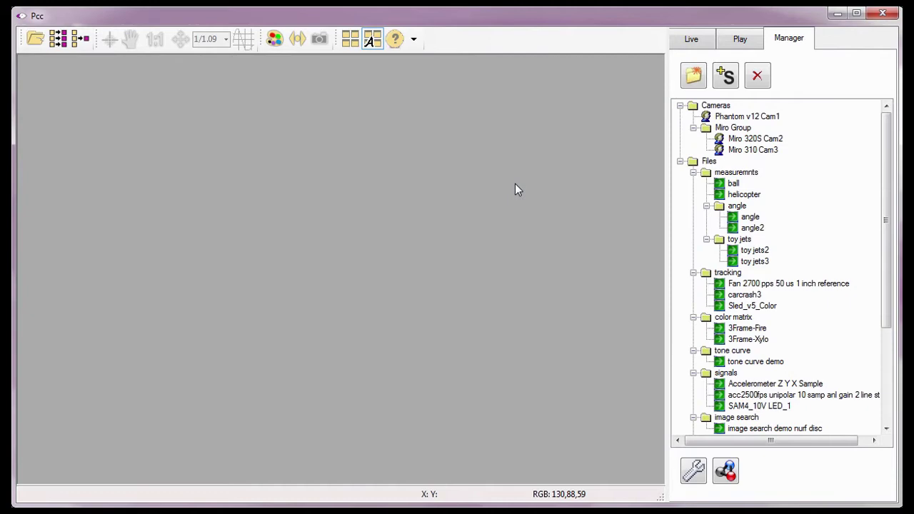
Step: Open Preferences on its Measurement page, which shows inch-based distance and speed units
click(699, 473)
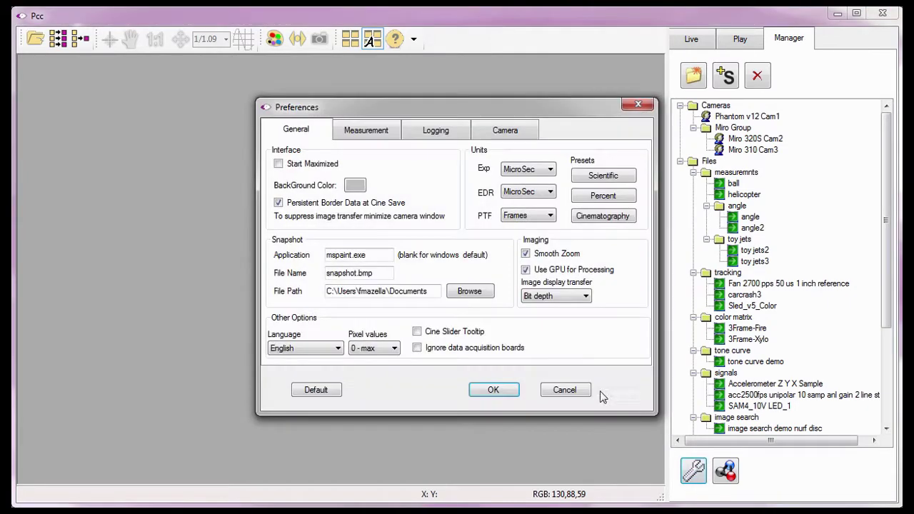
click(369, 132)
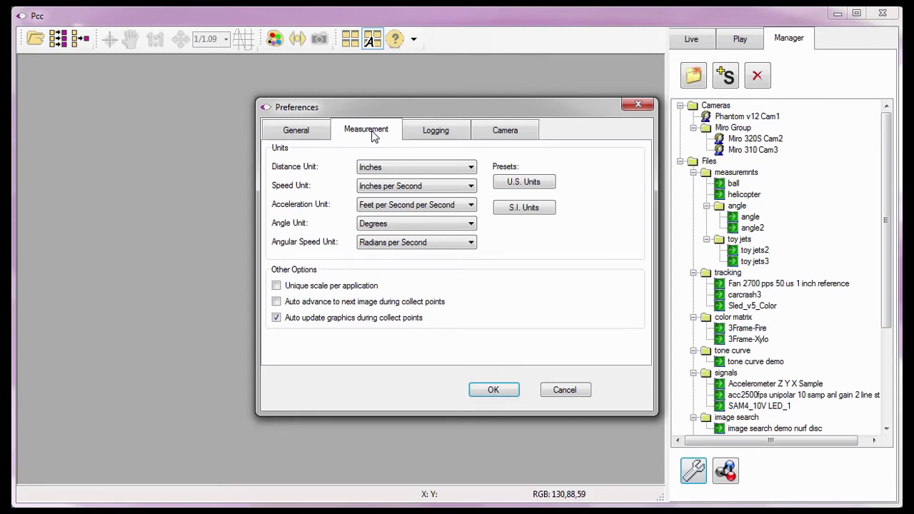
Step: Review the measurement unit options and set Angular Speed Unit to Degrees per Second
click(342, 169)
click(347, 190)
click(345, 206)
click(349, 225)
click(471, 242)
click(424, 273)
Step: Check the remaining measurement options and accept the preferences with OK
click(258, 303)
click(259, 319)
click(485, 393)
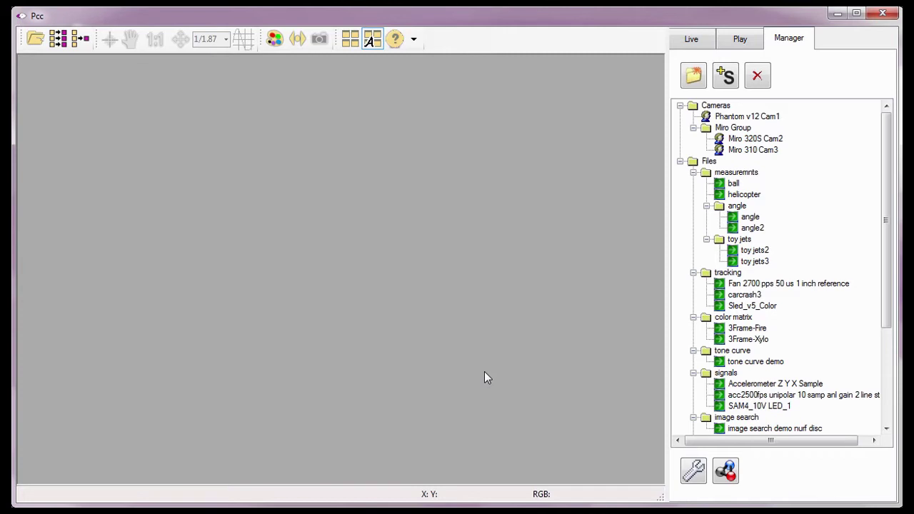
Step: Load the Sled_v5_Color cine from the Manager tree and briefly view its Image Tools panel
double_click(746, 307)
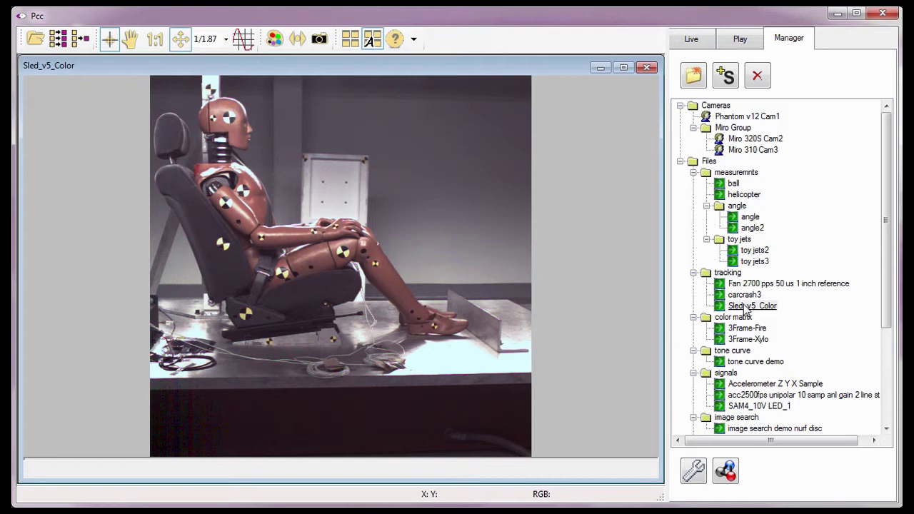
click(275, 40)
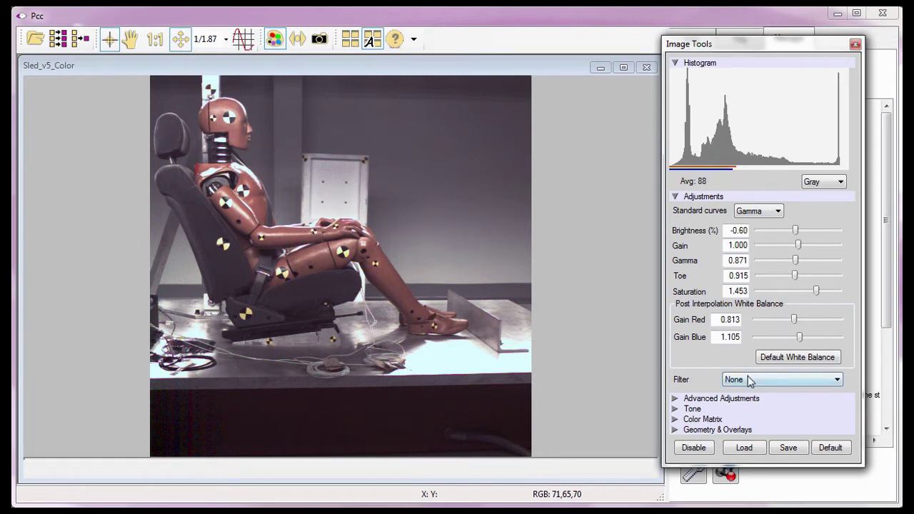
click(855, 45)
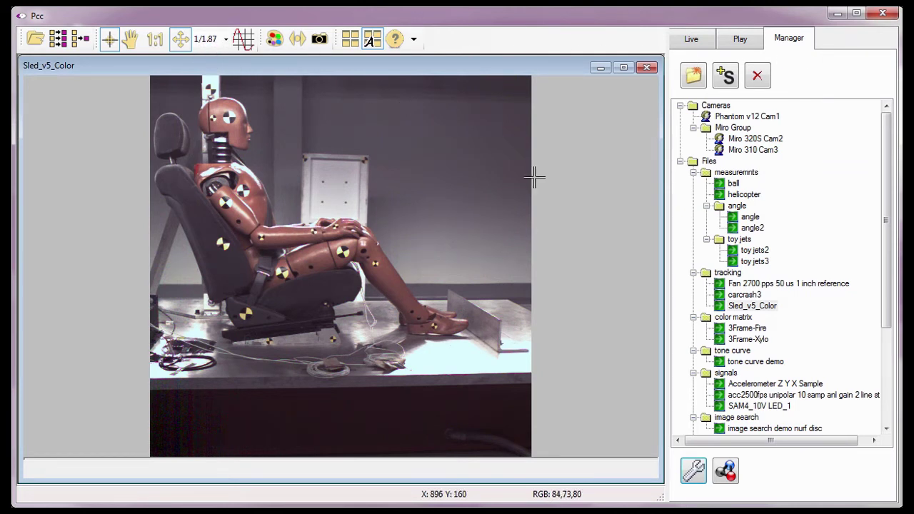
click(693, 470)
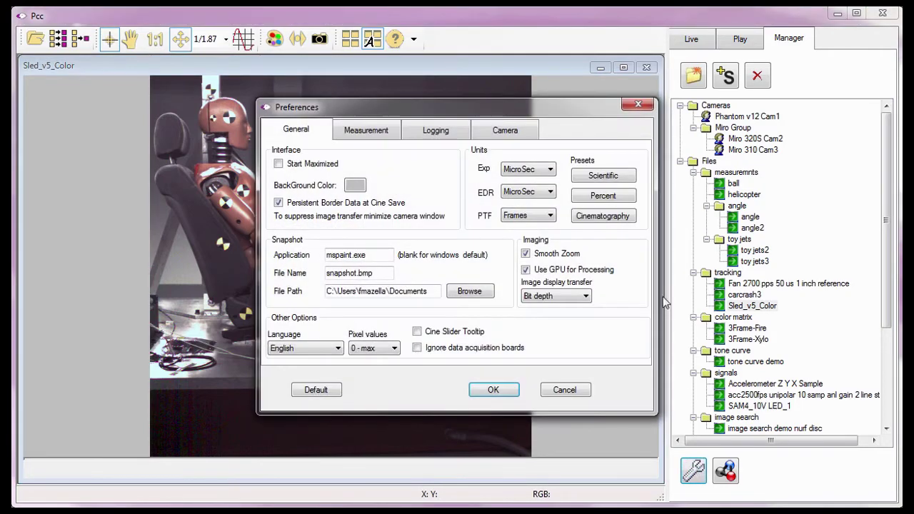
click(608, 252)
click(509, 394)
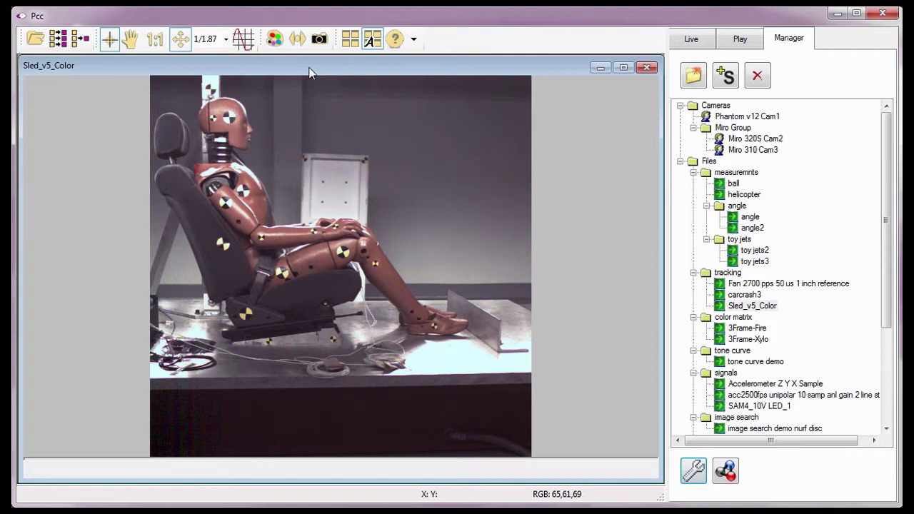
Step: Zoom Sled_v5_Color to 2x, expand Measurements on the Play tab, and pan to the bench
click(226, 40)
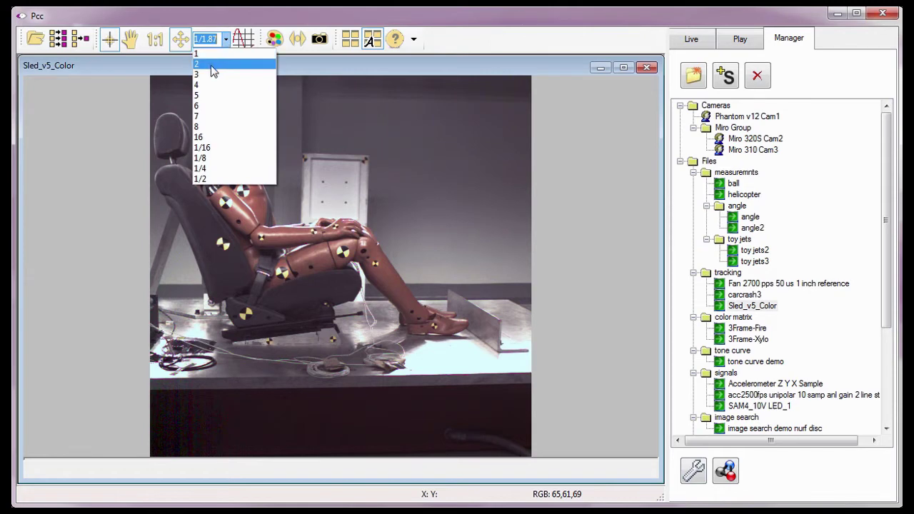
click(211, 65)
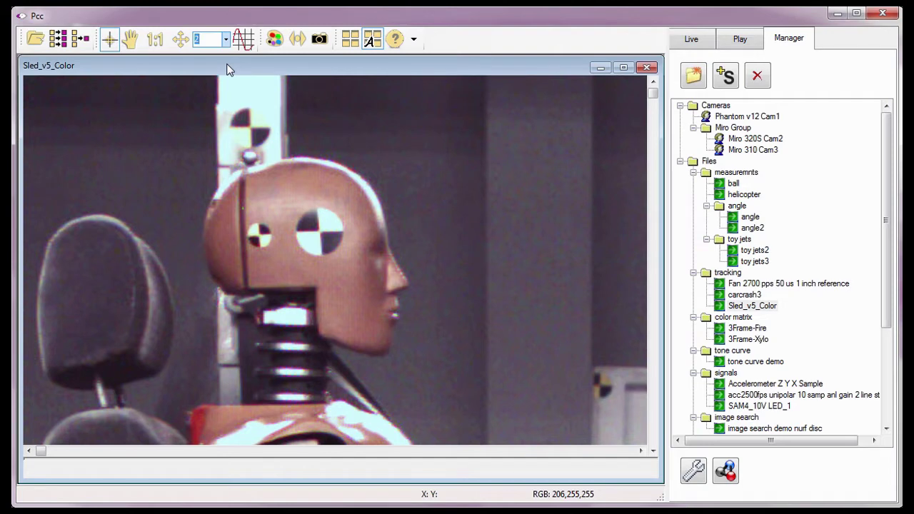
click(728, 43)
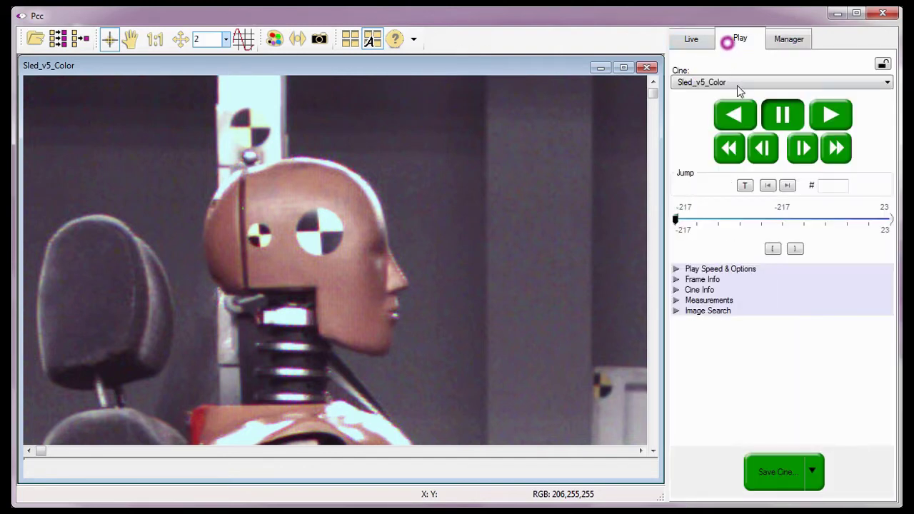
click(676, 299)
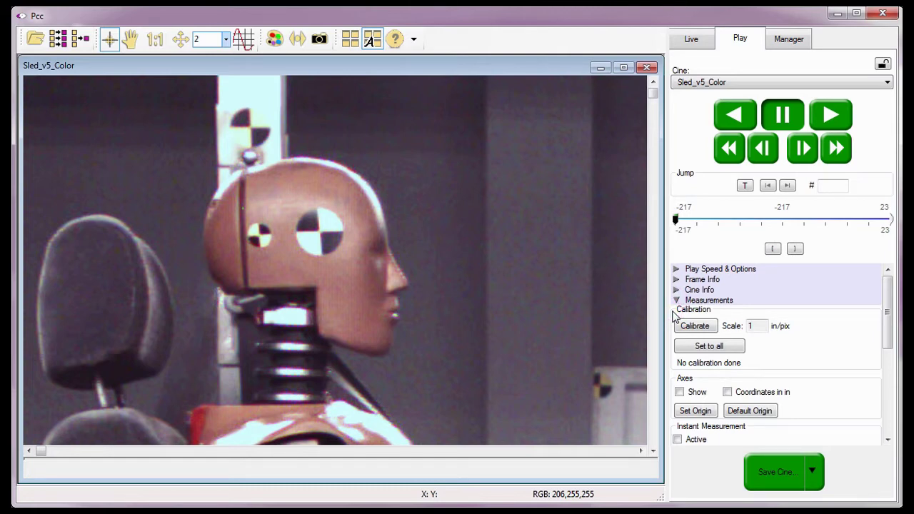
drag(652, 101, 652, 357)
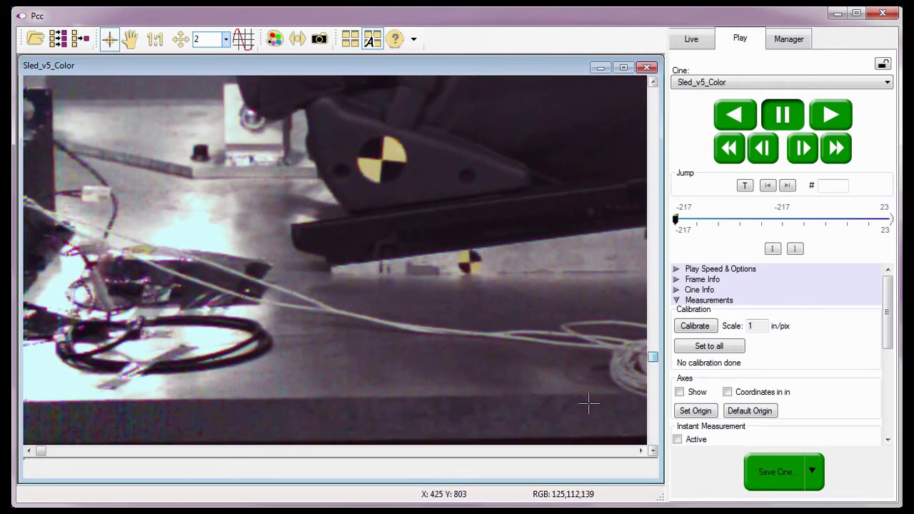
drag(40, 452, 213, 458)
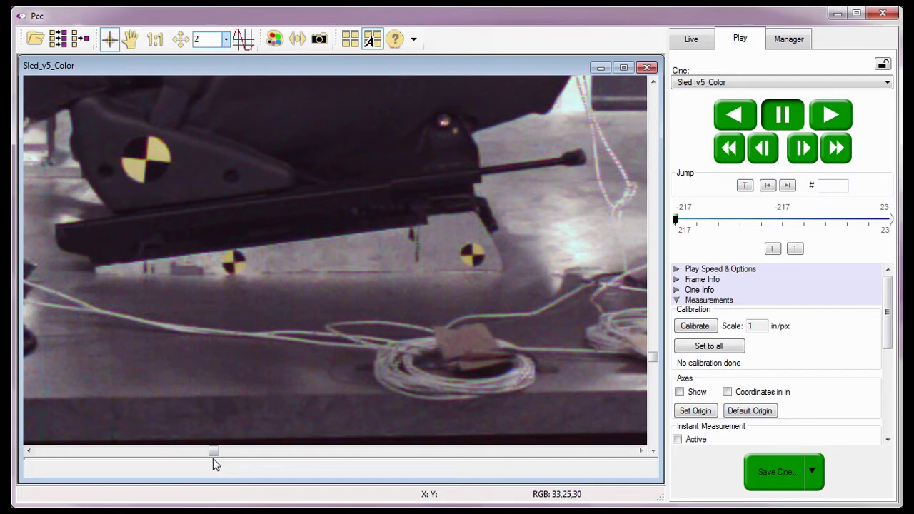
Step: Mark the left and right gauge targets and enter a 20-inch gauge length, giving 0.140 in/pix
click(697, 329)
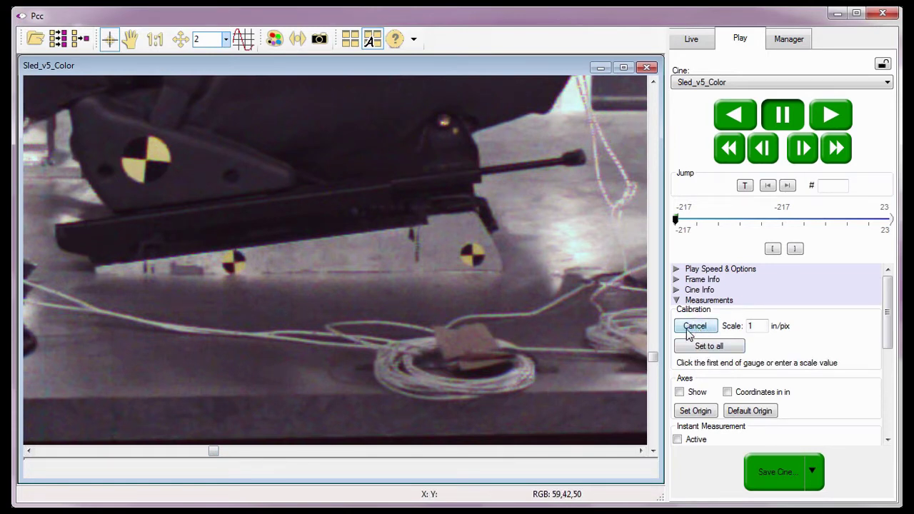
click(232, 263)
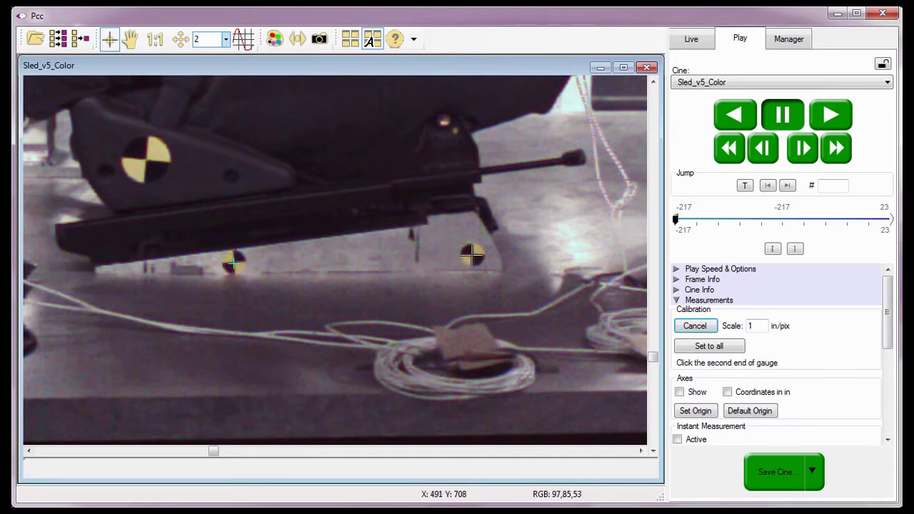
click(471, 254)
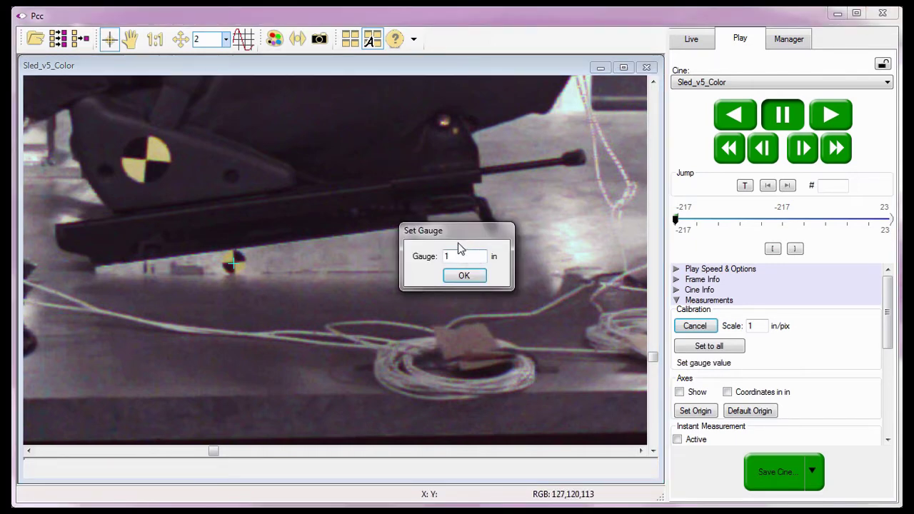
click(451, 231)
double_click(456, 257)
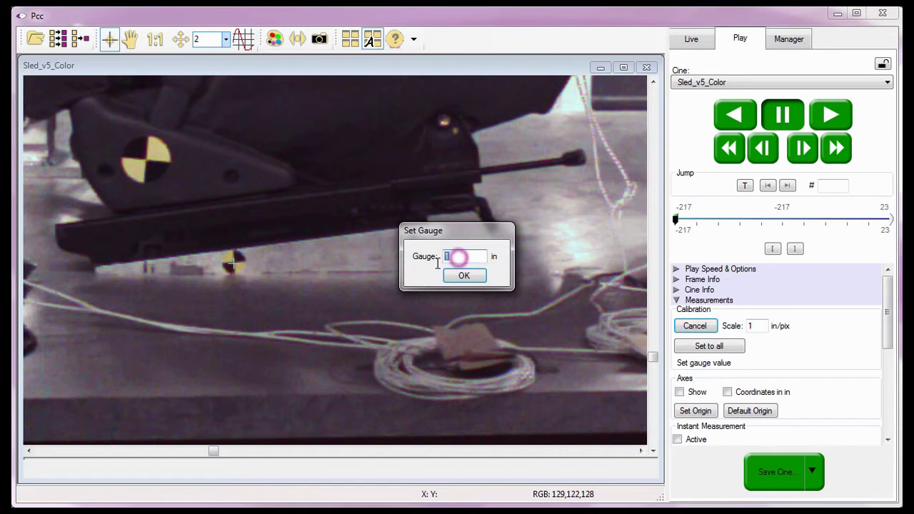
text(2)
text(0)
click(464, 274)
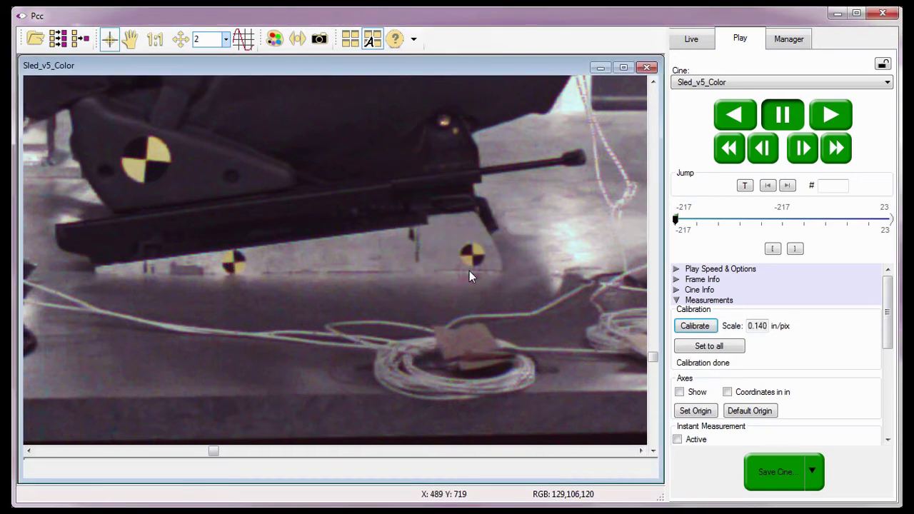
click(745, 330)
Step: Place the axes origin on the target marker above the dummy's head, then pan to show the head
click(674, 385)
click(693, 411)
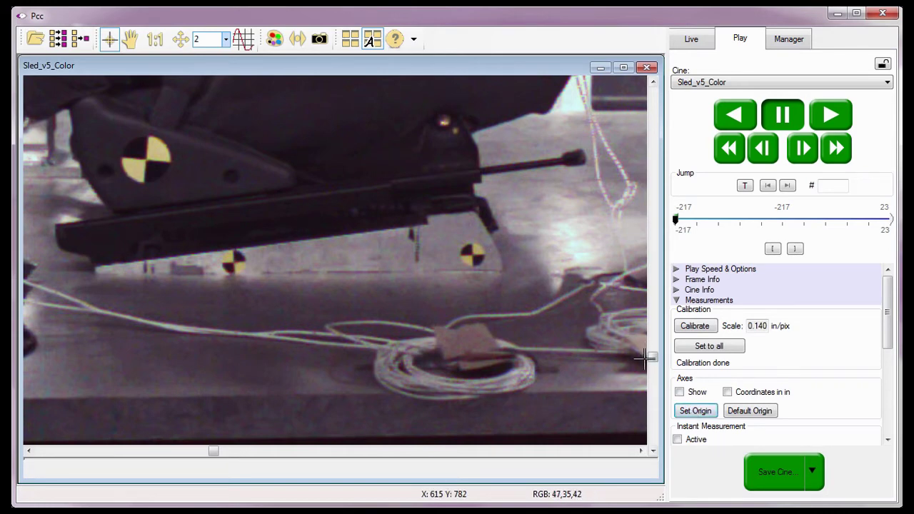
drag(649, 359, 651, 93)
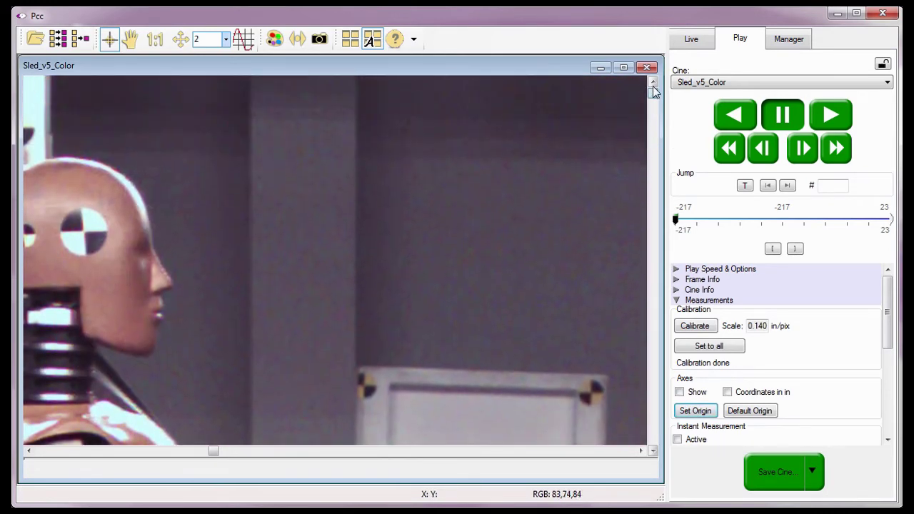
drag(214, 451, 65, 457)
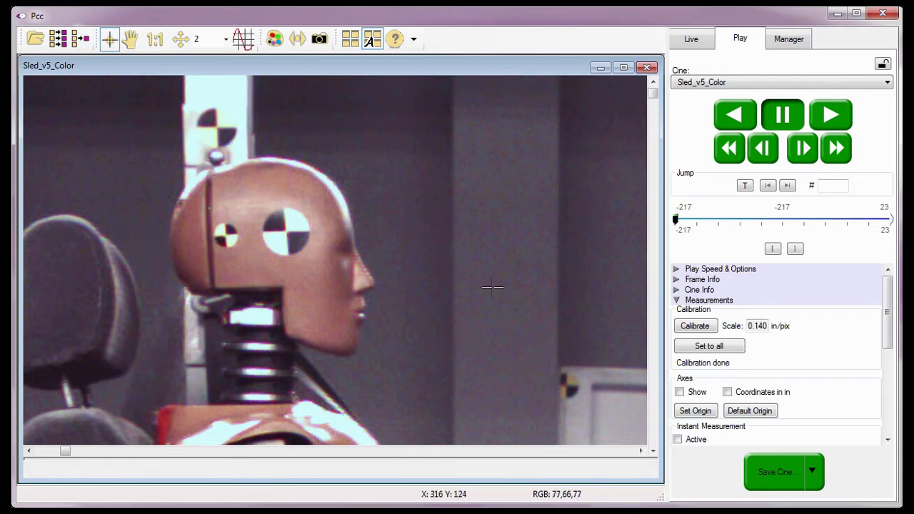
Step: Turn Axes Show on then off to verify the origin, and enable Coordinates in inches
click(679, 392)
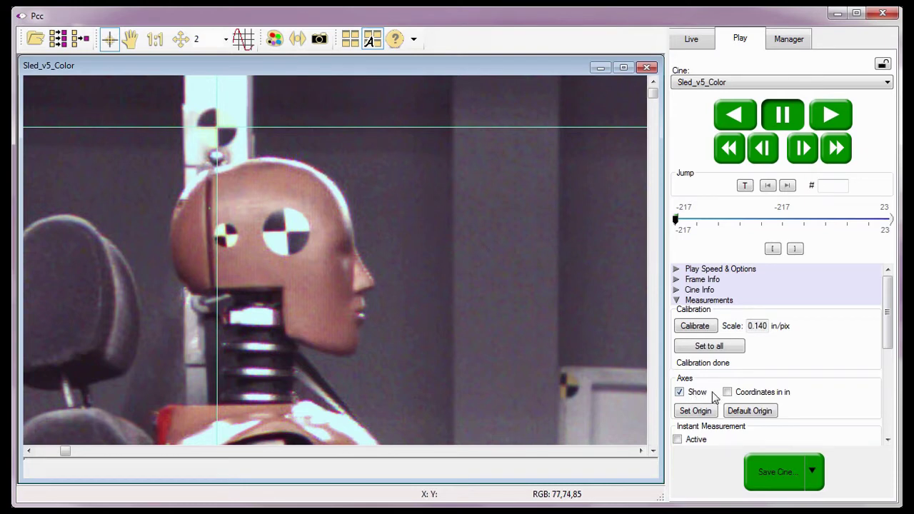
click(679, 392)
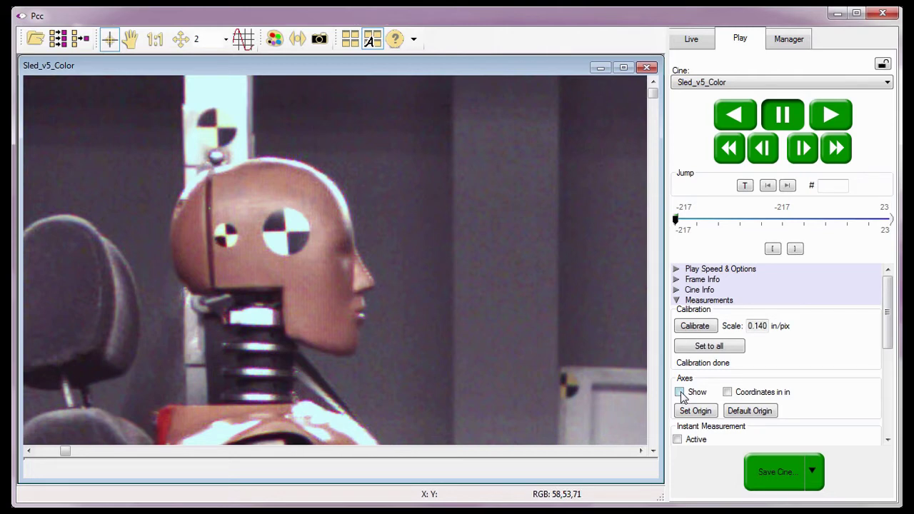
click(727, 393)
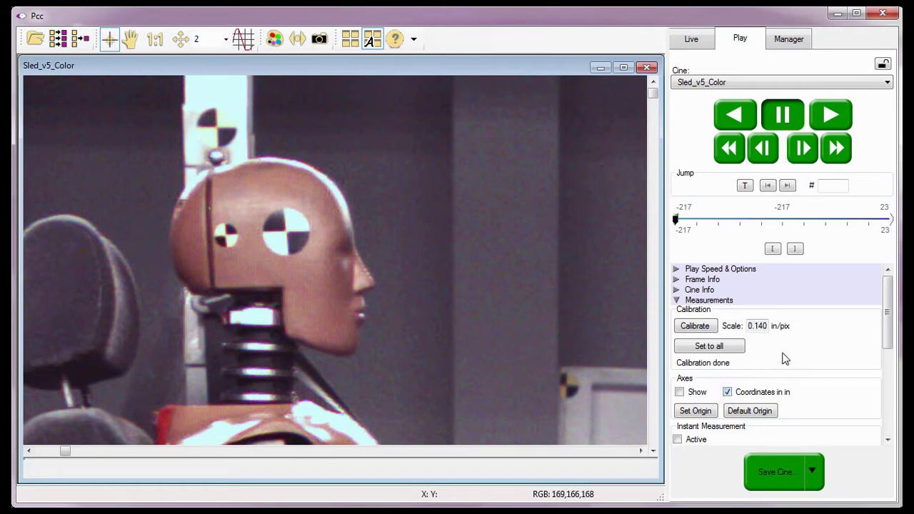
Step: Browse for the collect-points file in C:\Program Files\Phantom\Cines\Tutorial Cines
drag(885, 330, 877, 418)
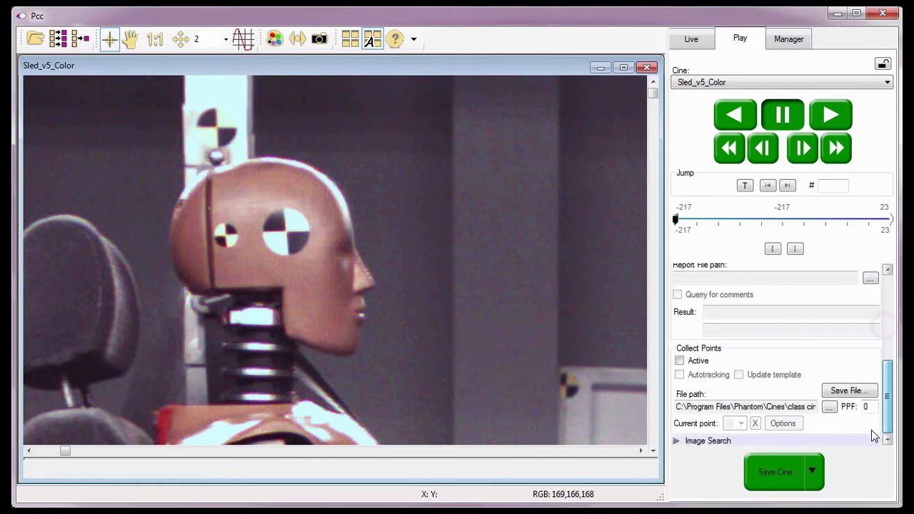
click(828, 407)
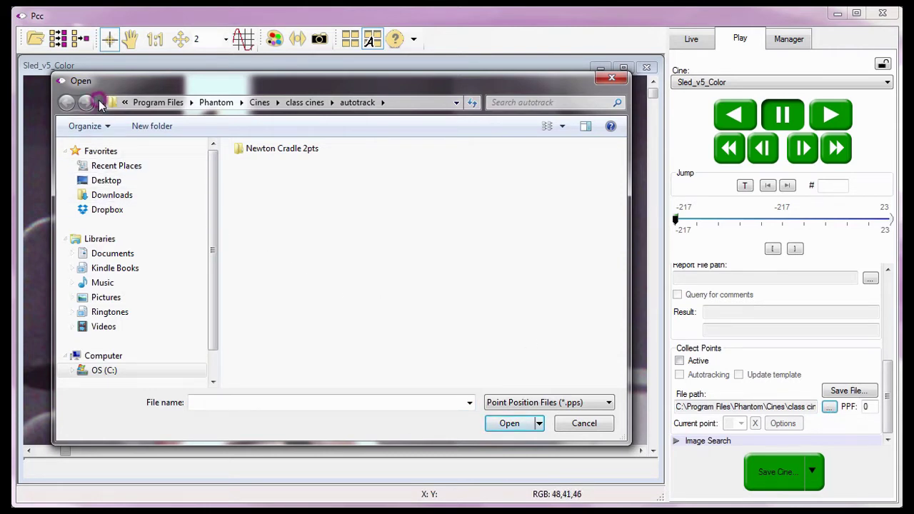
click(169, 372)
double_click(259, 338)
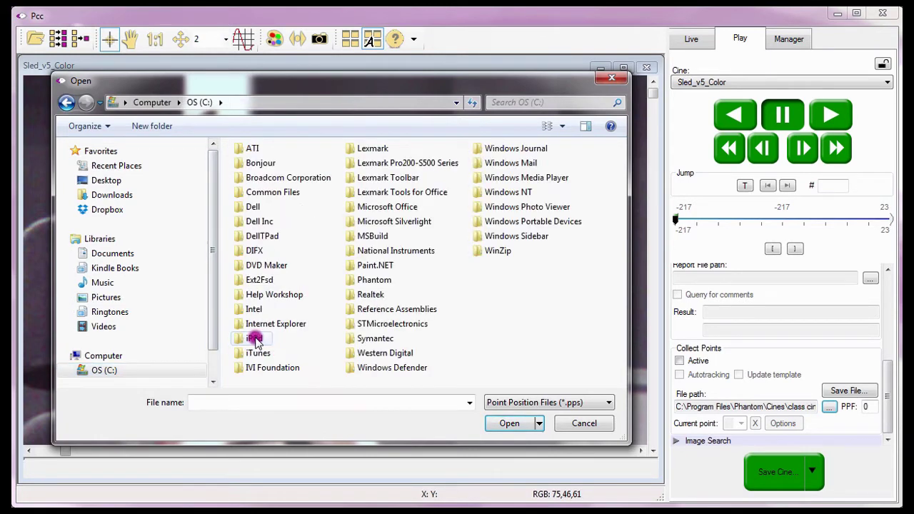
double_click(373, 280)
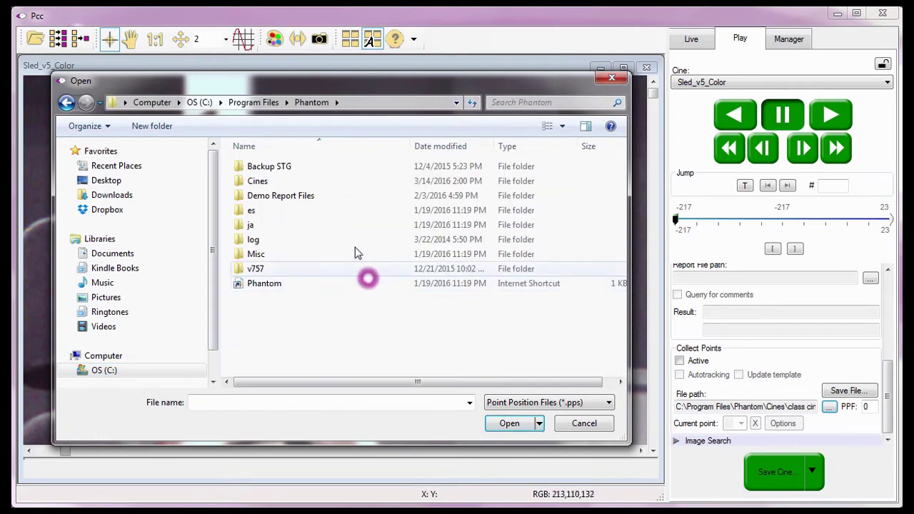
double_click(239, 181)
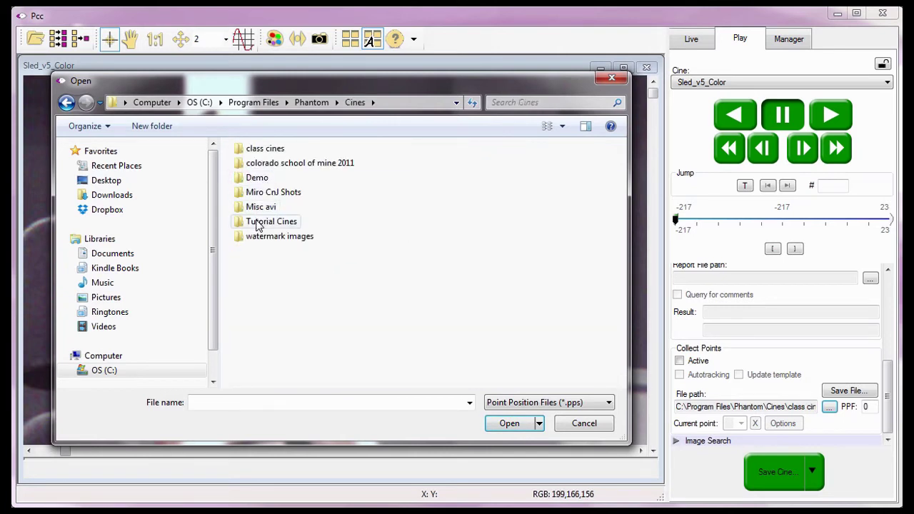
double_click(257, 221)
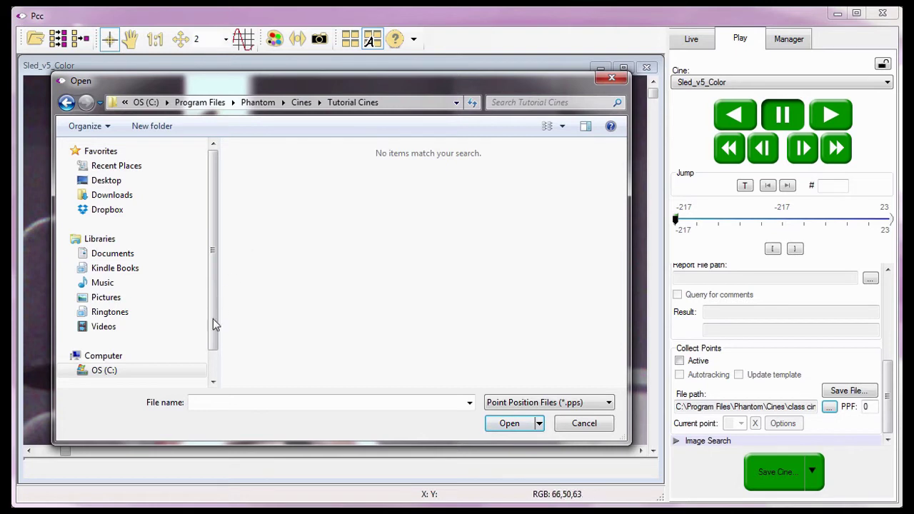
Step: Name the points file 'Sled Collect Points' and set points per frame to 3
click(163, 404)
click(196, 403)
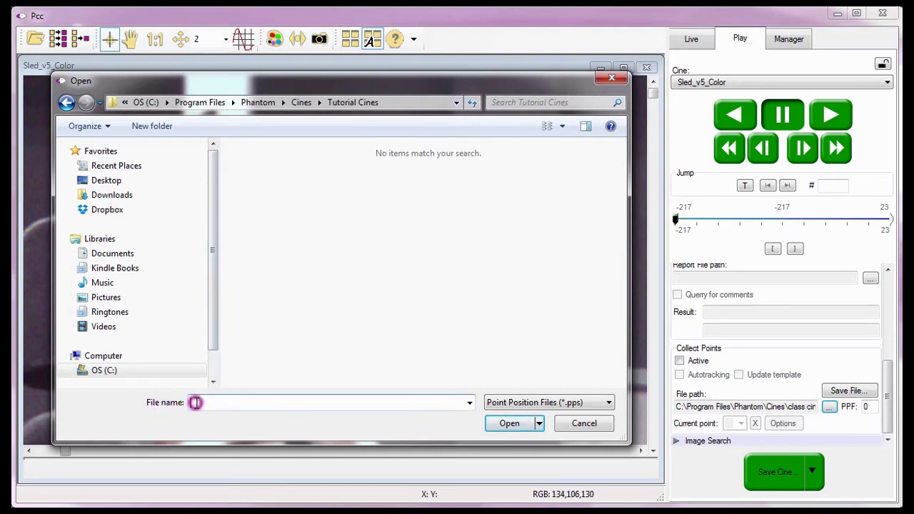
text(S)
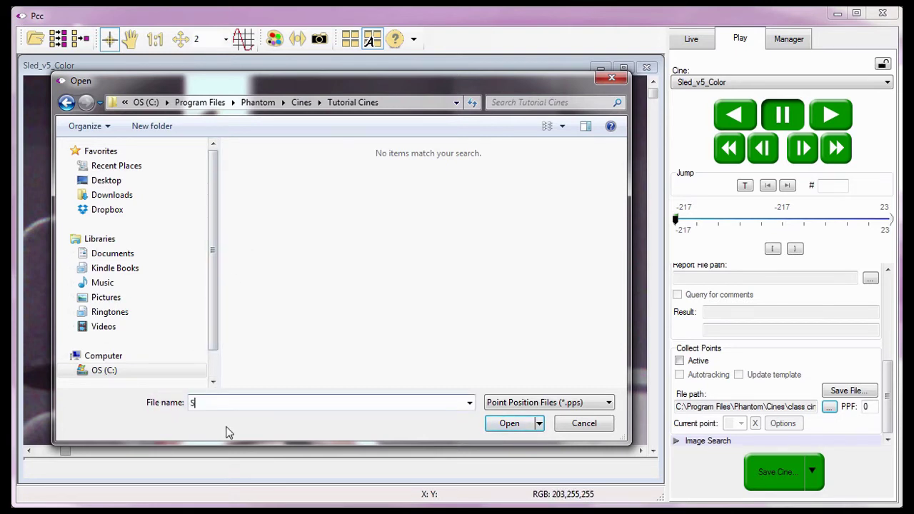
text(led Collect Points)
click(516, 423)
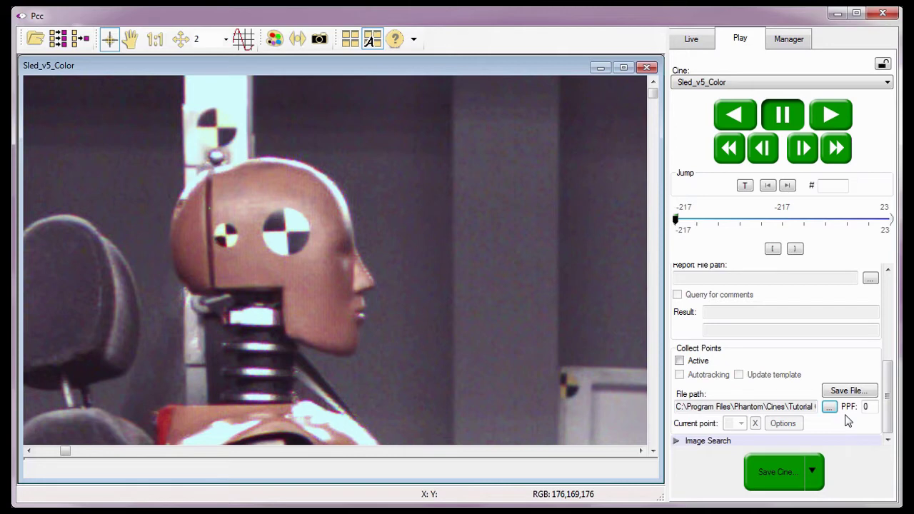
double_click(864, 406)
text(3)
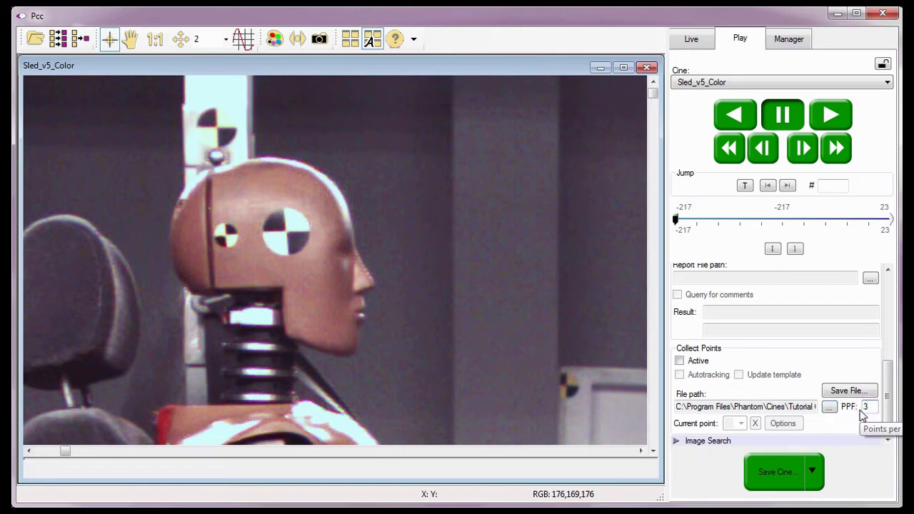